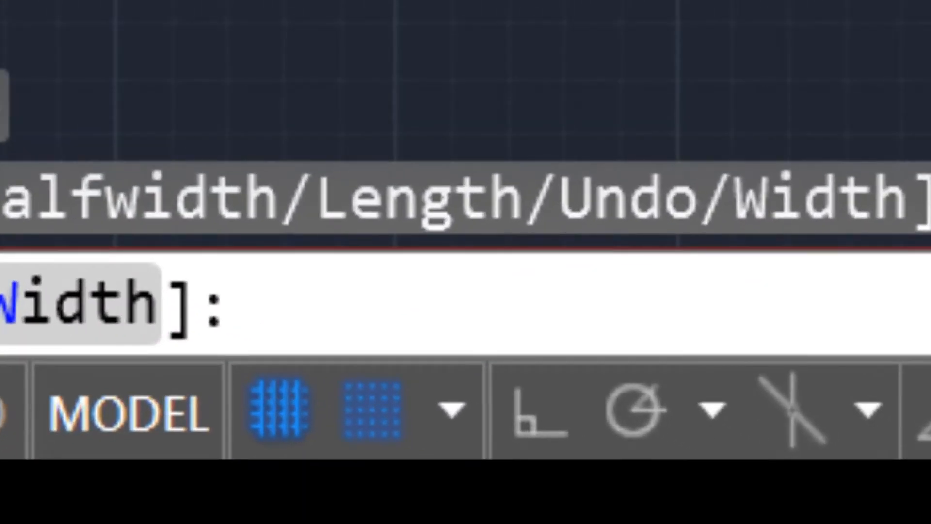
# Add the rectangle's vertical side to the polyline by entering the relative point @0,10
pyautogui.write('@')
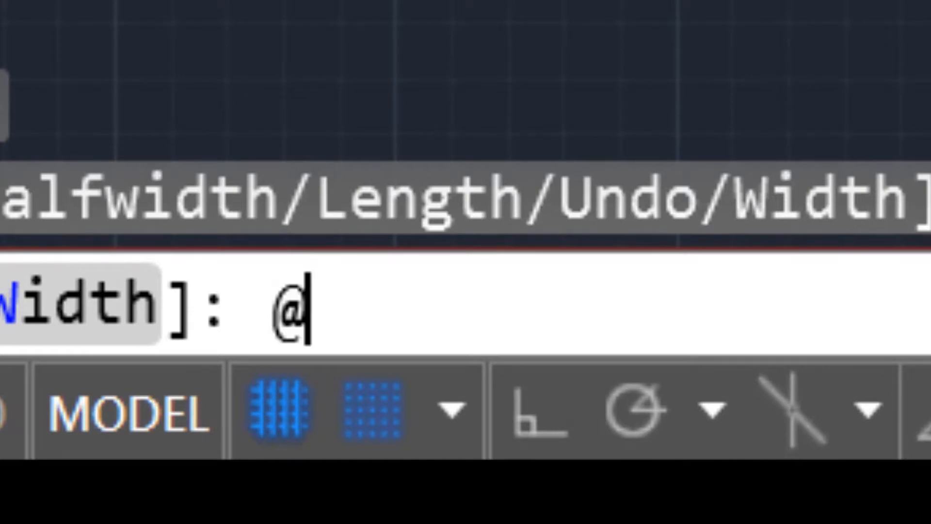
pyautogui.write('10')
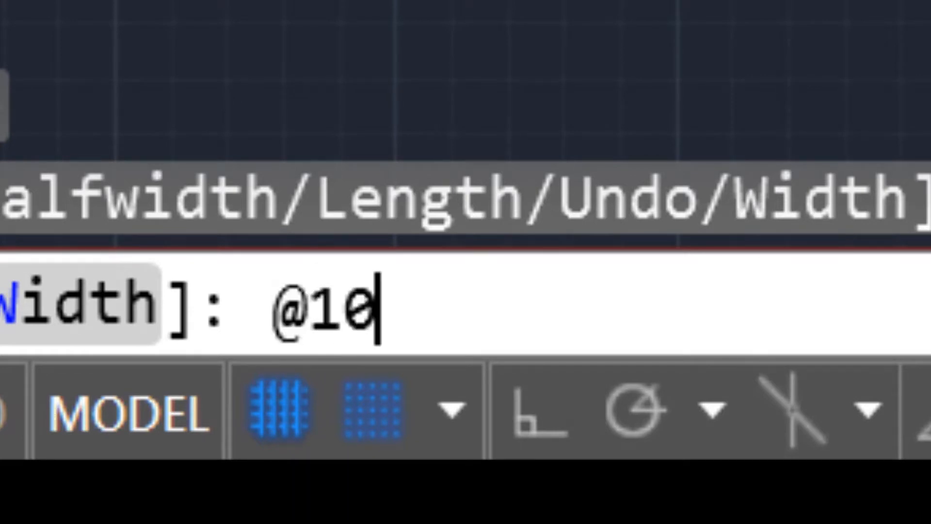
pyautogui.write(',')
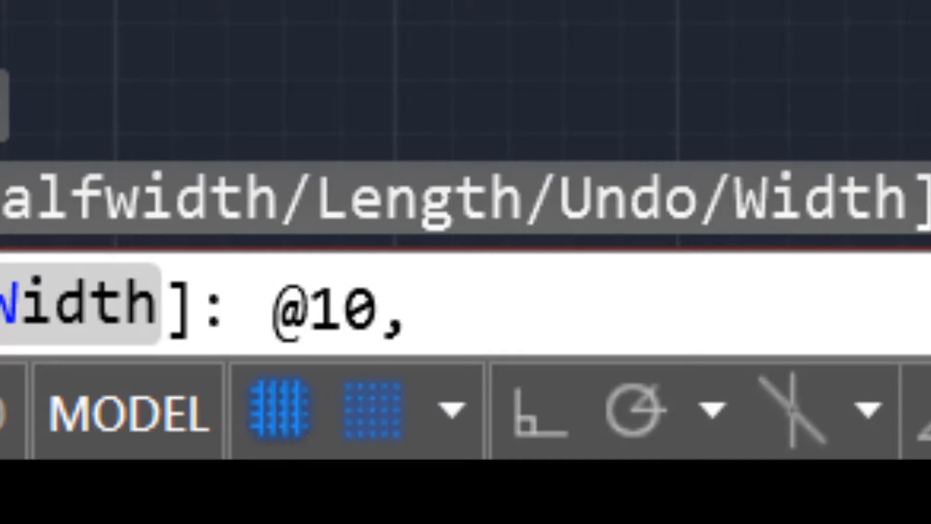
pyautogui.write('0')
pyautogui.press('BackSpace')
pyautogui.press('BackSpace')
pyautogui.press('BackSpace')
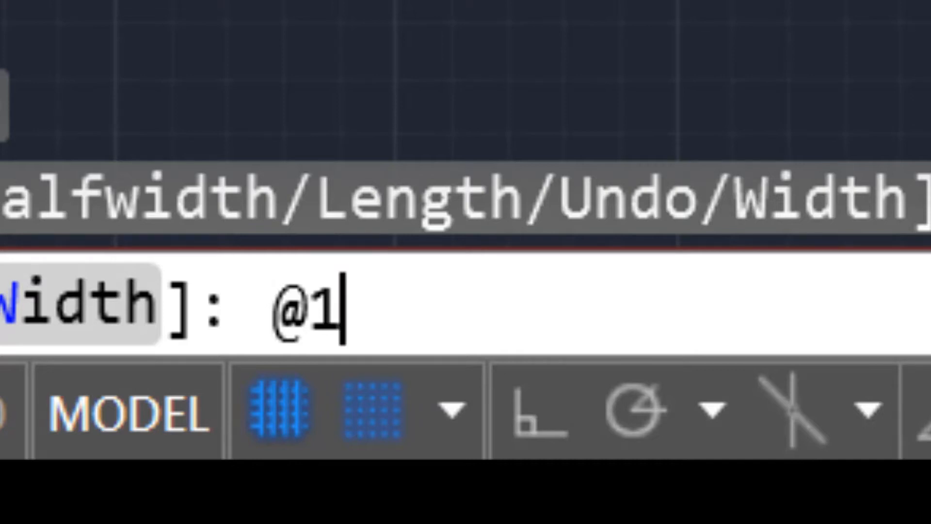
pyautogui.press('BackSpace')
pyautogui.write('0')
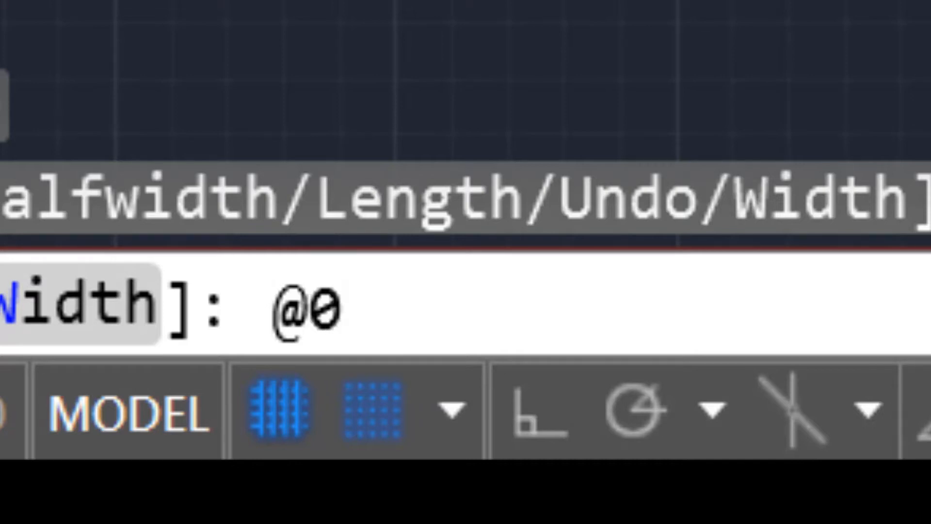
pyautogui.write(',1')
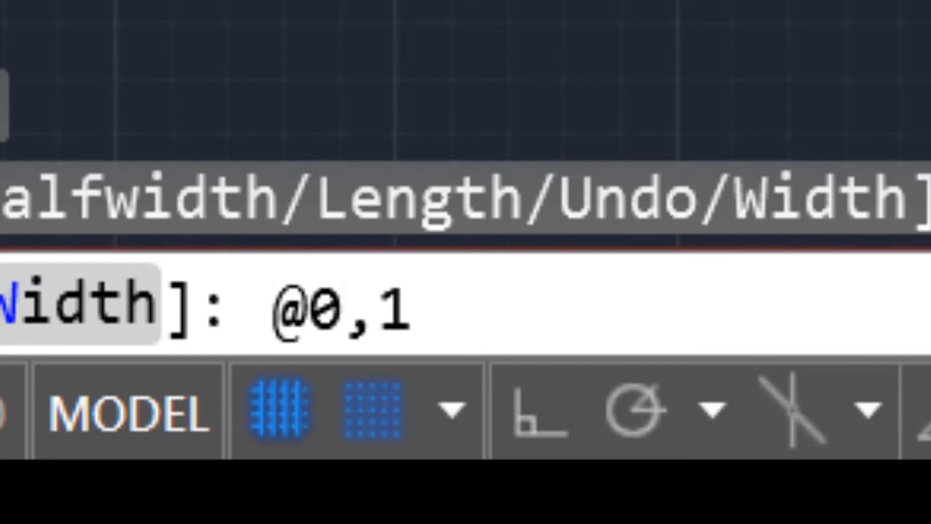
pyautogui.write('0')
pyautogui.press('Return')
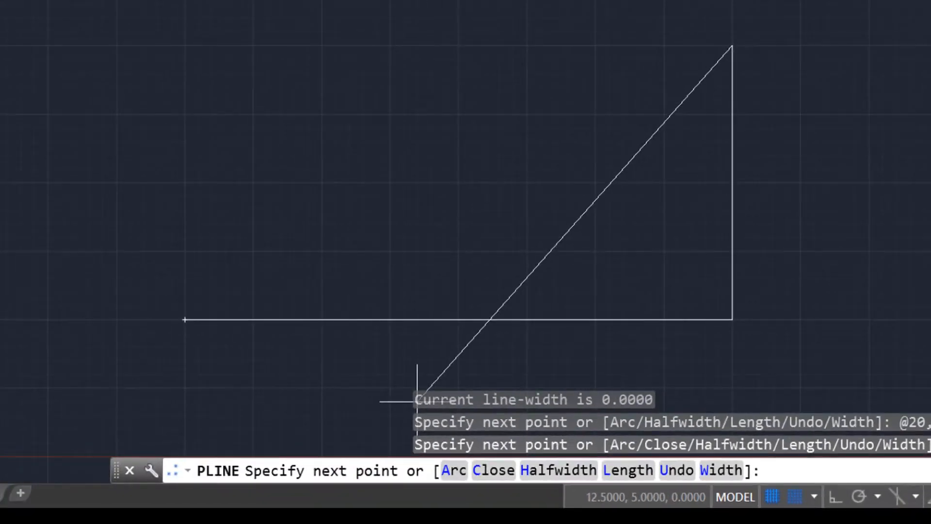
# Add the top side to the polyline with the relative point @-20,0, and close the outline into a rectangle
pyautogui.write('@-')
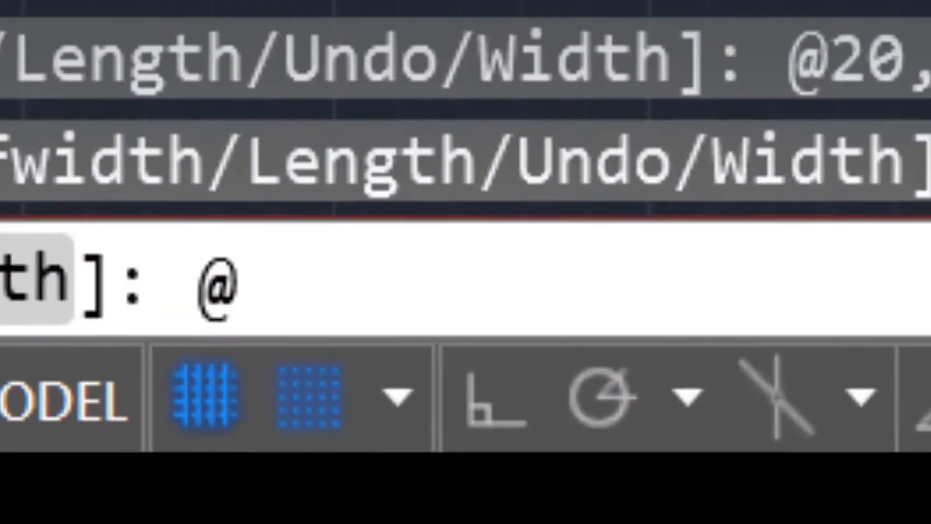
pyautogui.write('20')
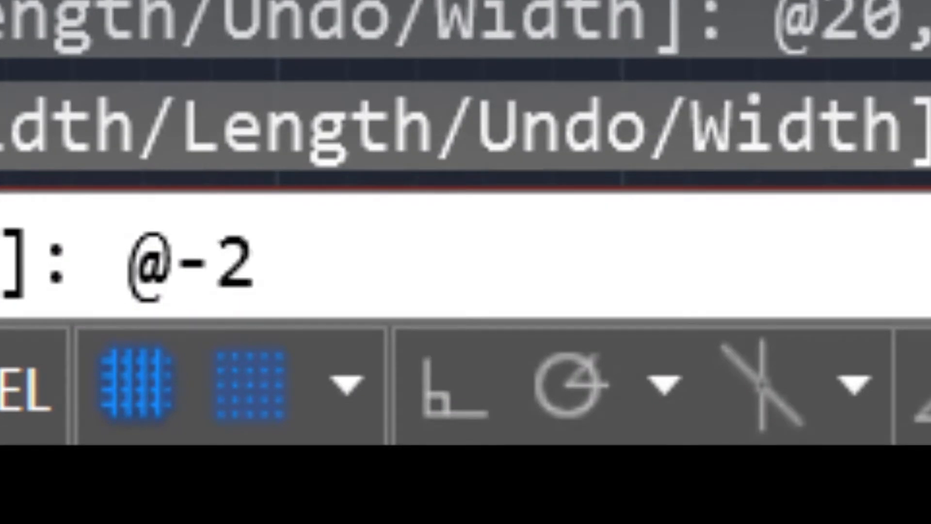
pyautogui.write(',0')
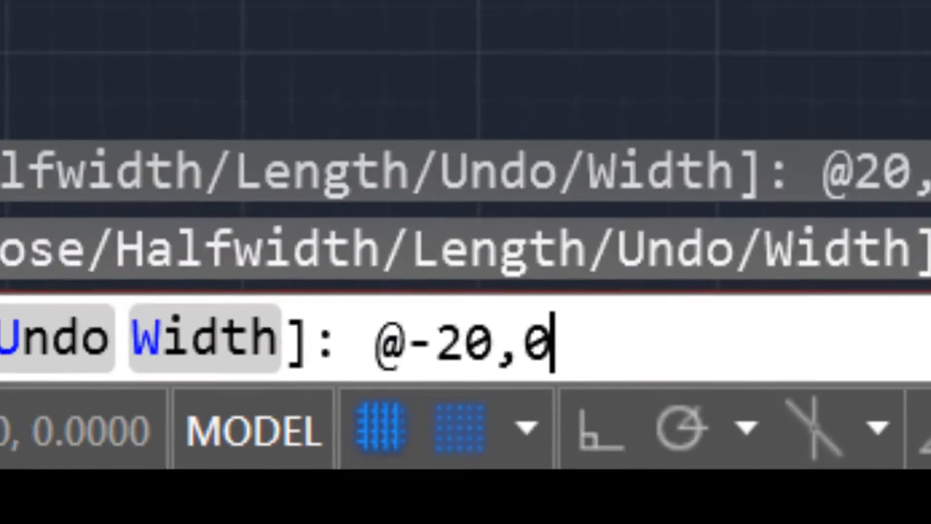
pyautogui.press('Return')
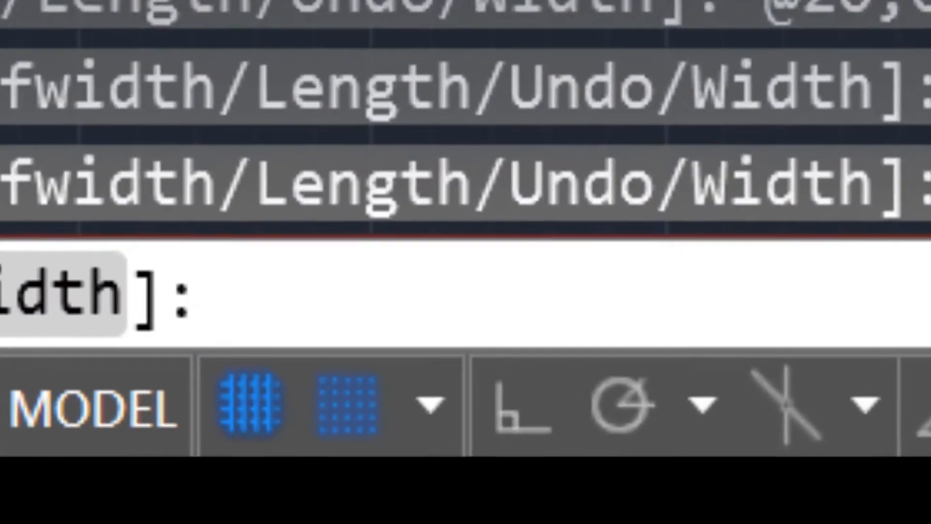
pyautogui.write('c')
pyautogui.press('Return')
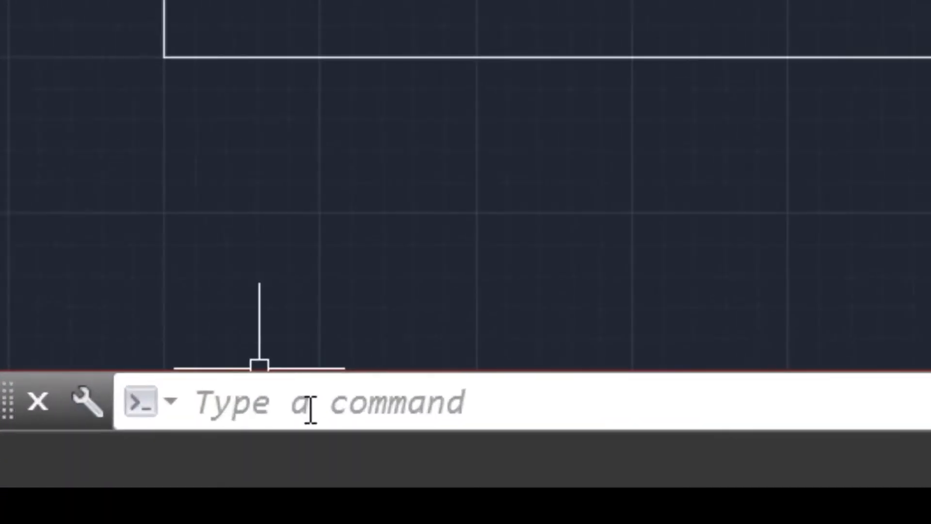
# Draw a horizontal line about 1 unit long across the rectangle's left edge, a little above the lower-left corner
pyautogui.click(311, 410)
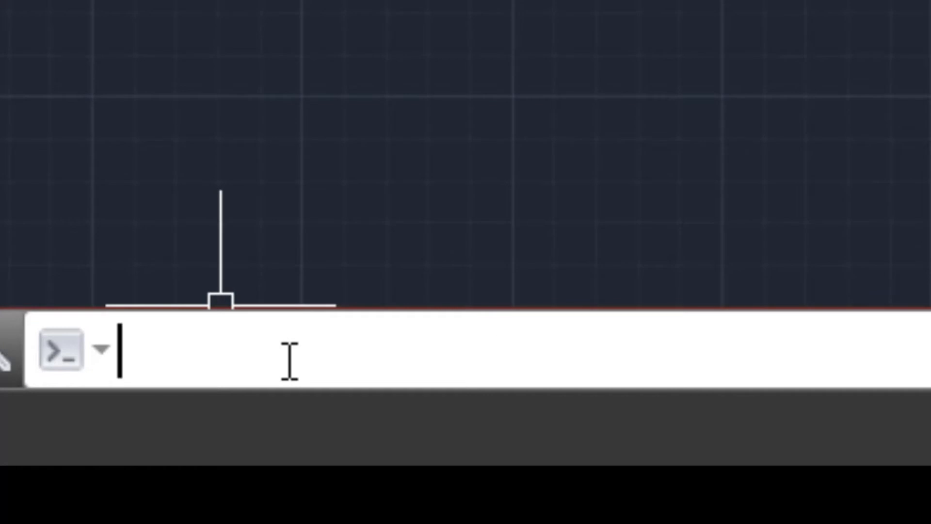
pyautogui.write('line')
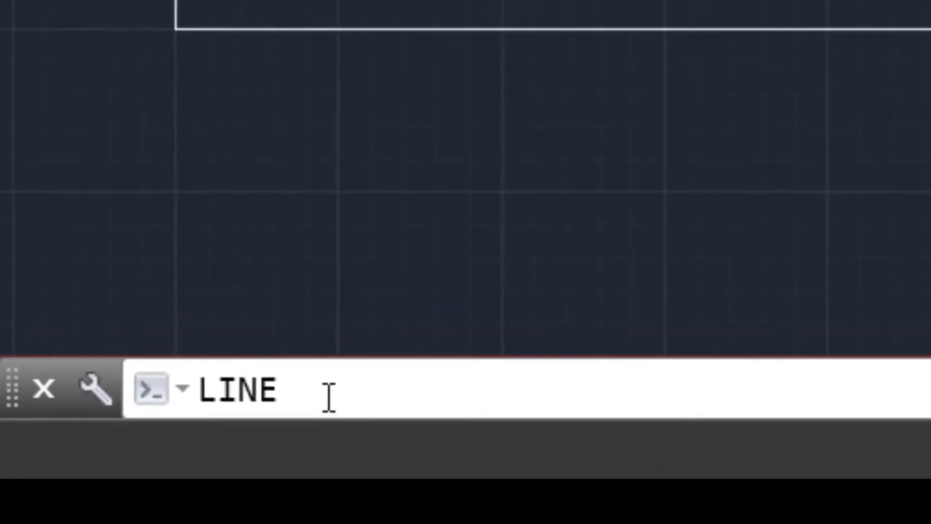
pyautogui.press('Return')
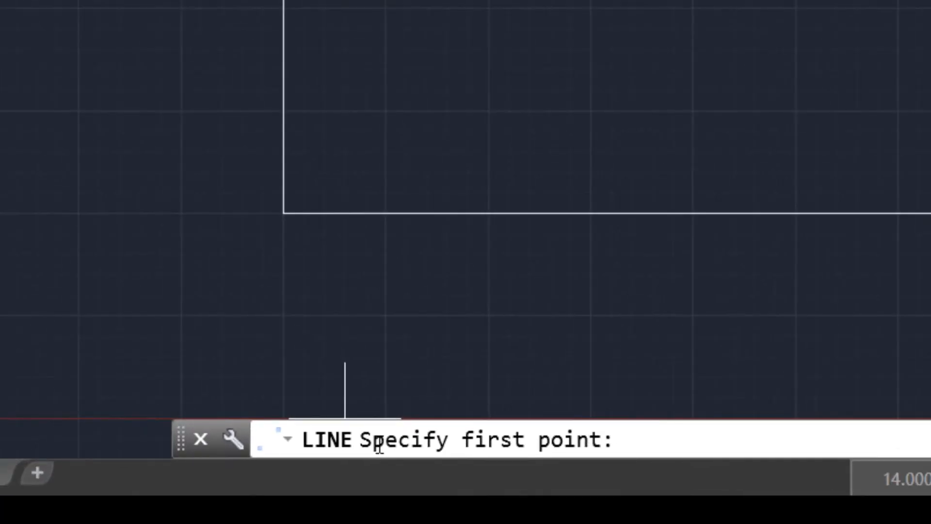
pyautogui.scroll(2, 222, 49)
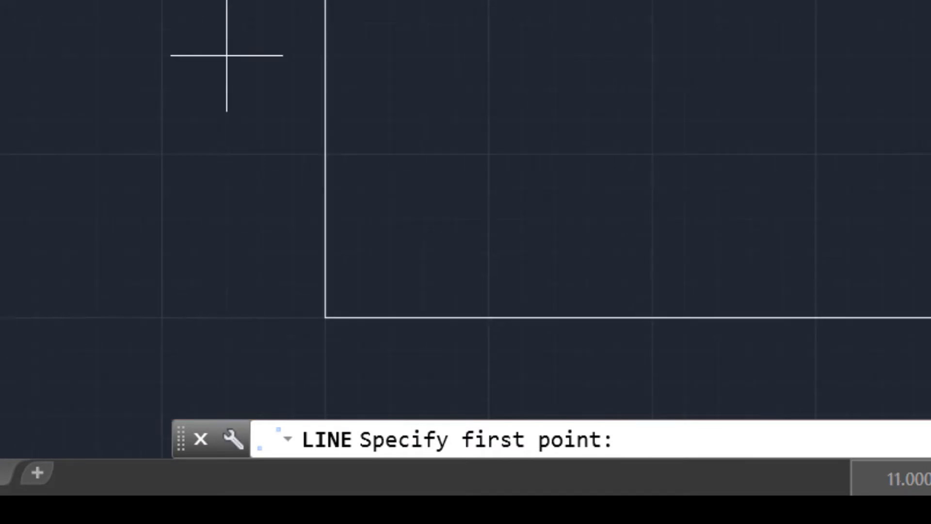
pyautogui.click(293, 186)
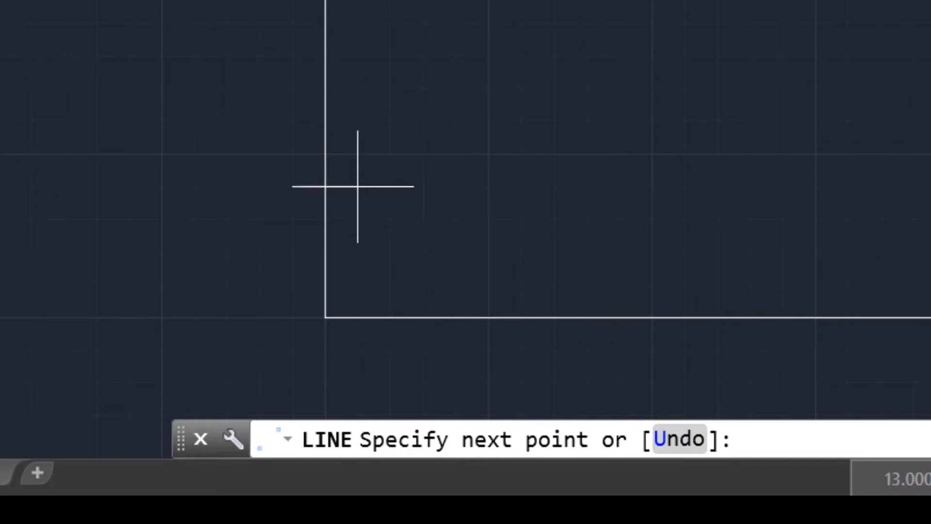
pyautogui.rightClick(358, 186)
pyautogui.click(405, 198)
# Draw a second horizontal line about 1 unit long across the left edge, between the first short line and the lower-left corner
pyautogui.rightClick(405, 198)
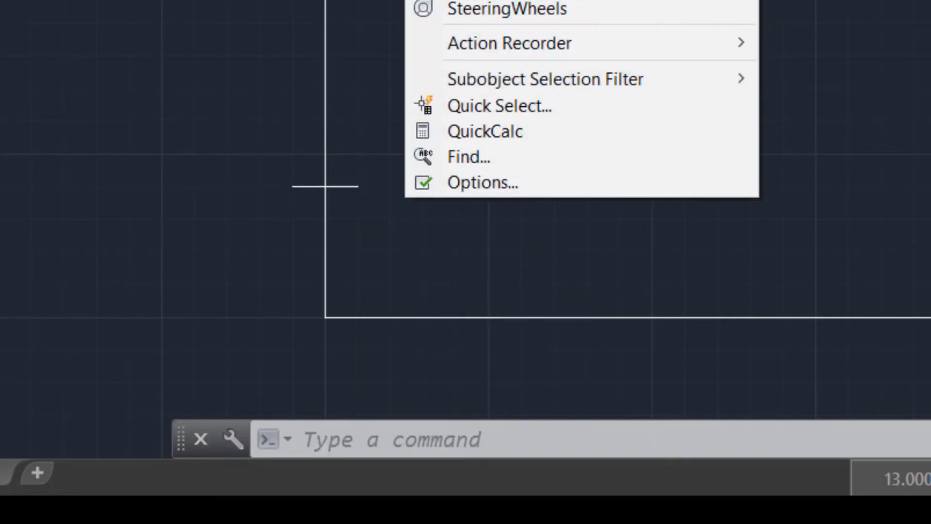
pyautogui.click(485, 0)
pyautogui.click(293, 283)
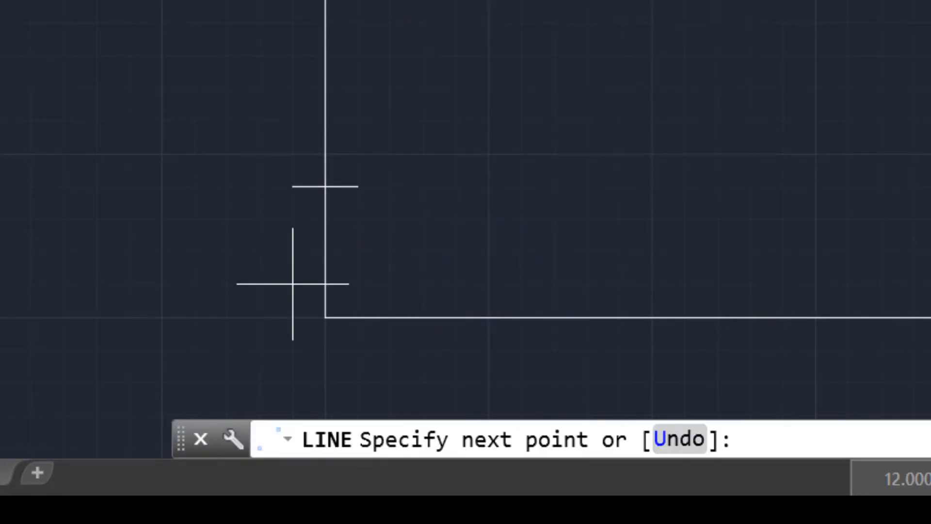
pyautogui.click(357, 283)
pyautogui.rightClick(357, 283)
pyautogui.click(470, 25)
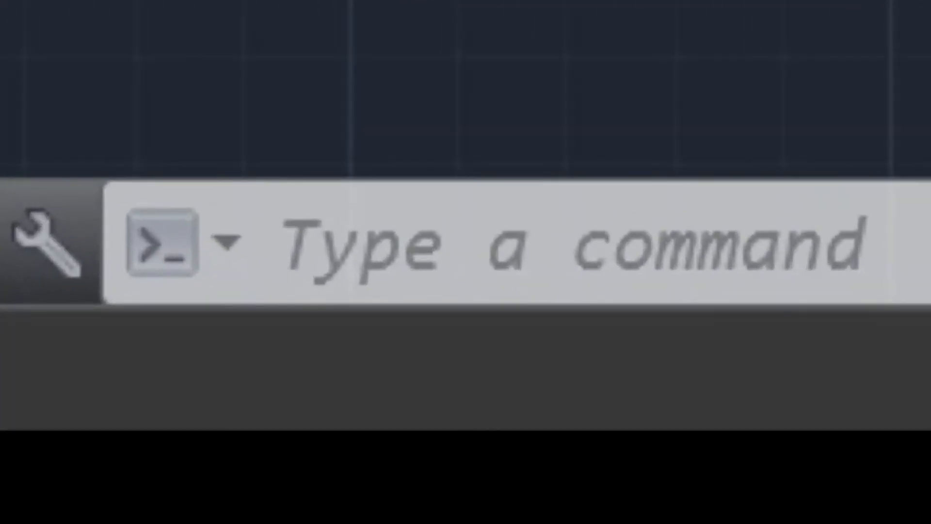
# Trim away the part of the rectangle's left edge between the two short lines, using the lines and the outline as cutting edges
pyautogui.write('trim')
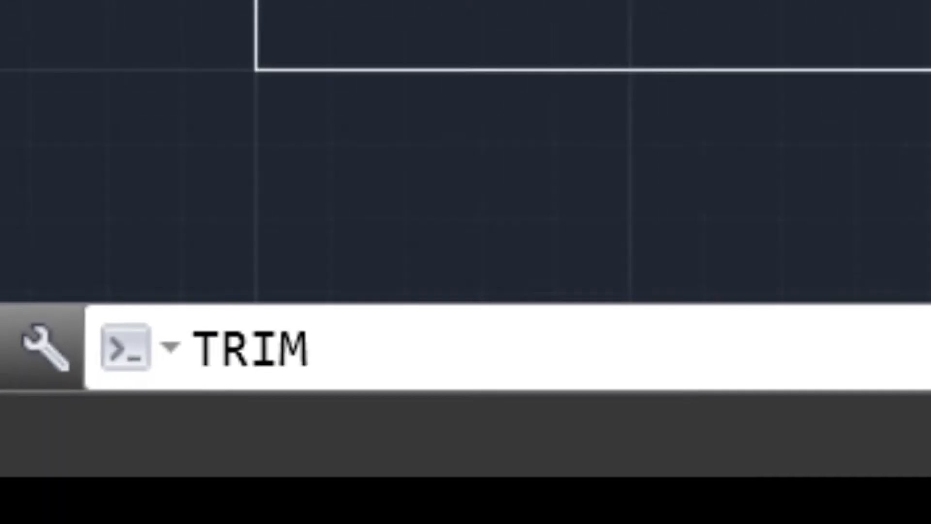
pyautogui.press('Return')
pyautogui.click(276, 83)
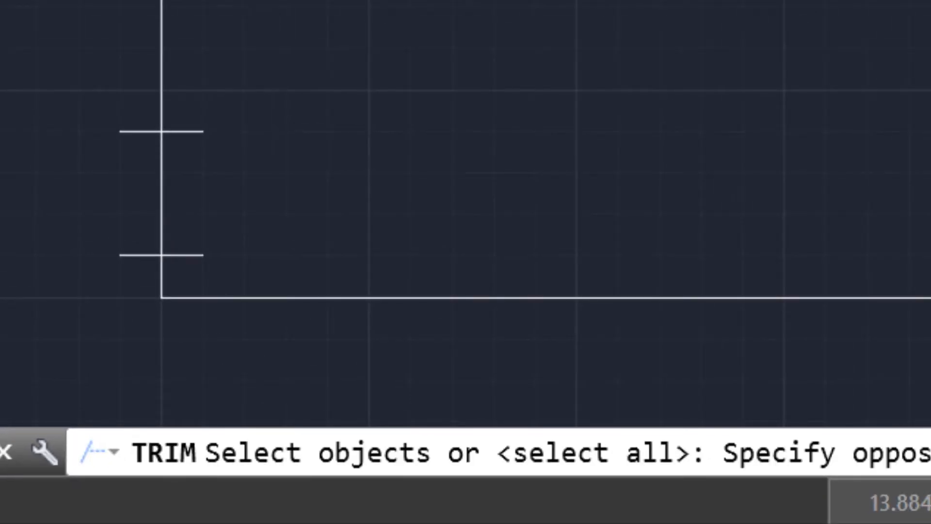
pyautogui.click(11, 256)
pyautogui.press('Return')
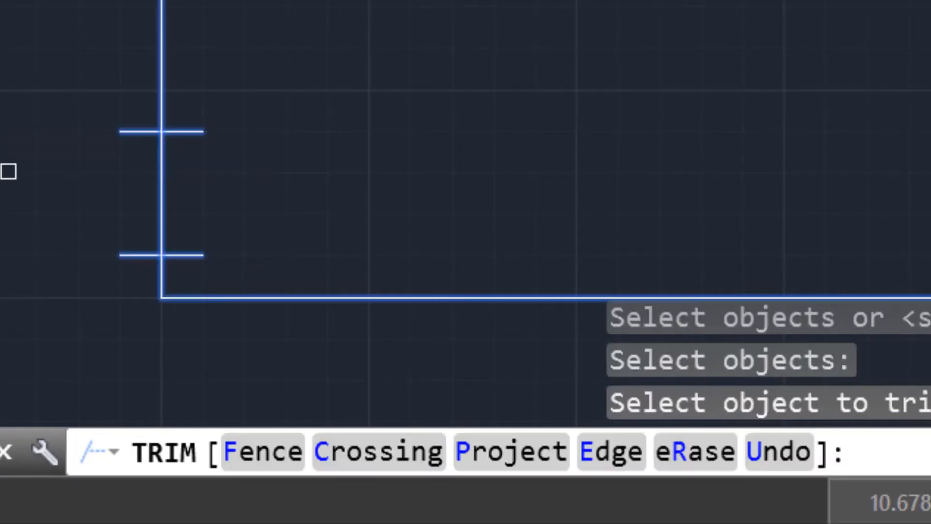
pyautogui.click(163, 192)
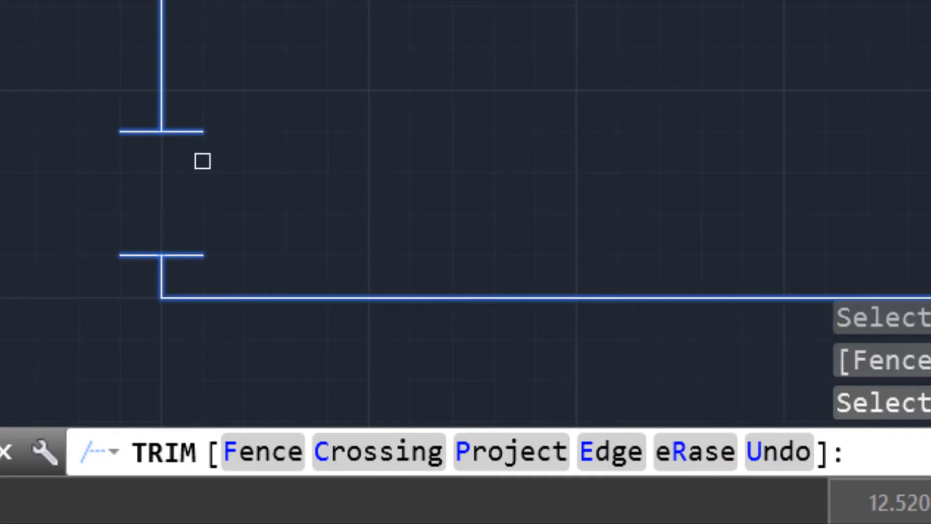
# Trim the parts of both short lines that lie inside the rectangle, and try to trim their outer stubs as well
pyautogui.click(204, 132)
pyautogui.click(128, 136)
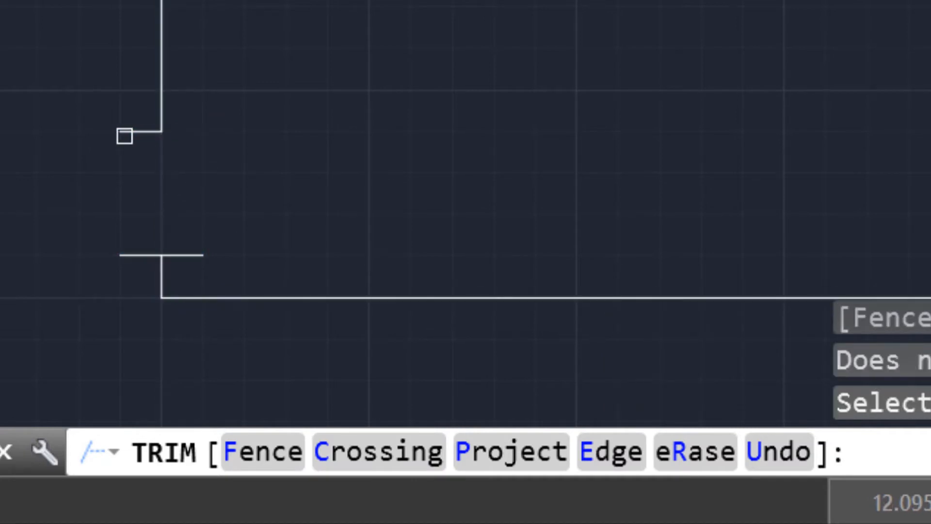
pyautogui.click(203, 257)
pyautogui.click(135, 254)
pyautogui.rightClick(307, 155)
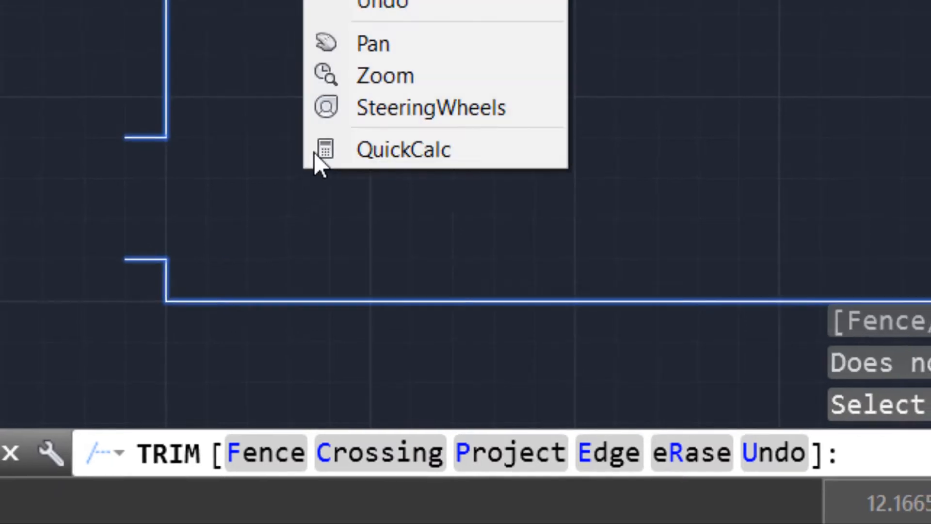
pyautogui.click(415, 72)
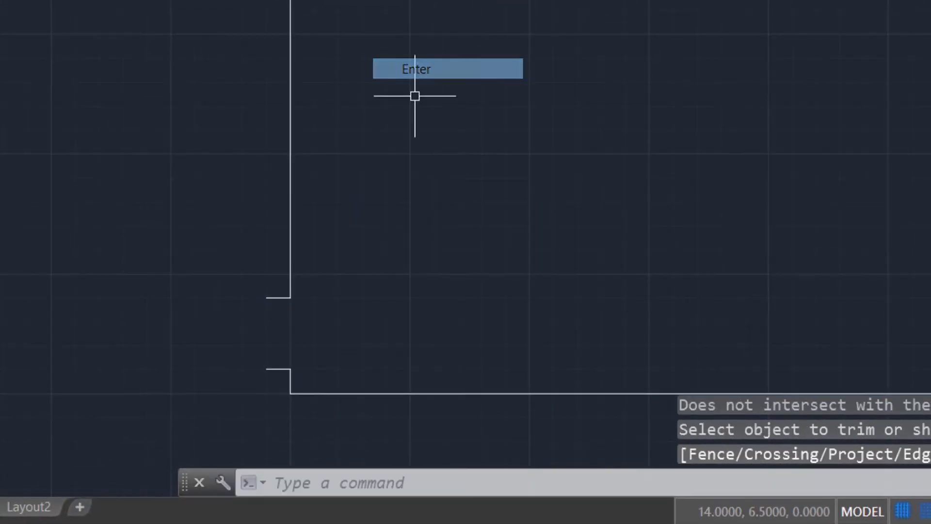
# Delete the two remaining short line stubs outside the opening in the left edge
pyautogui.click(276, 297)
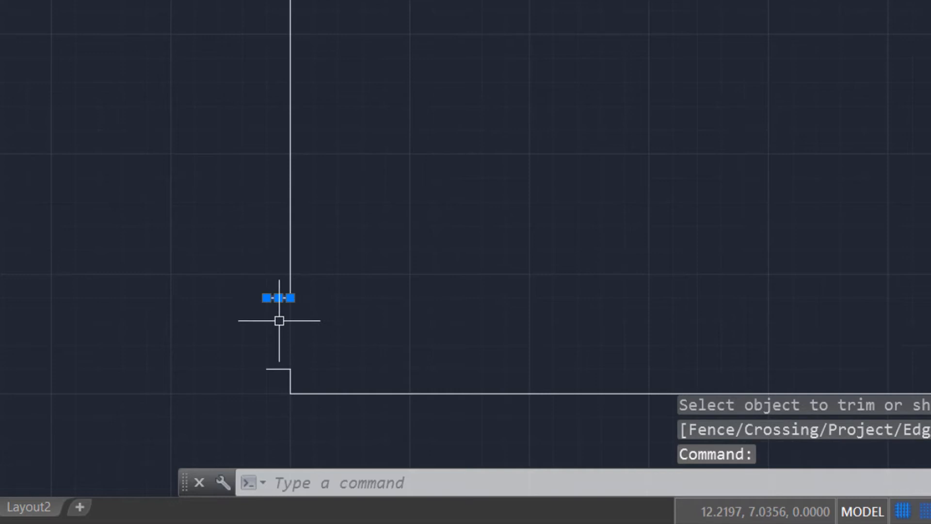
pyautogui.click(277, 369)
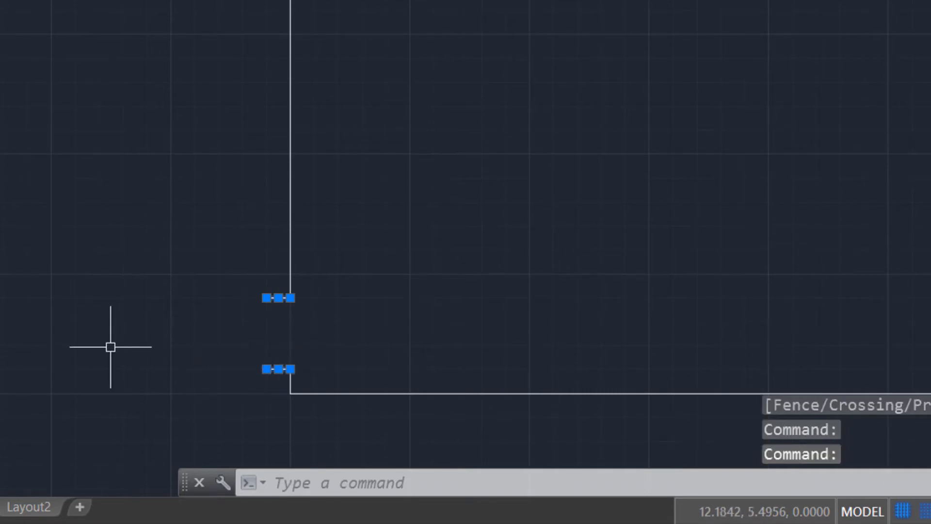
pyautogui.press('Delete')
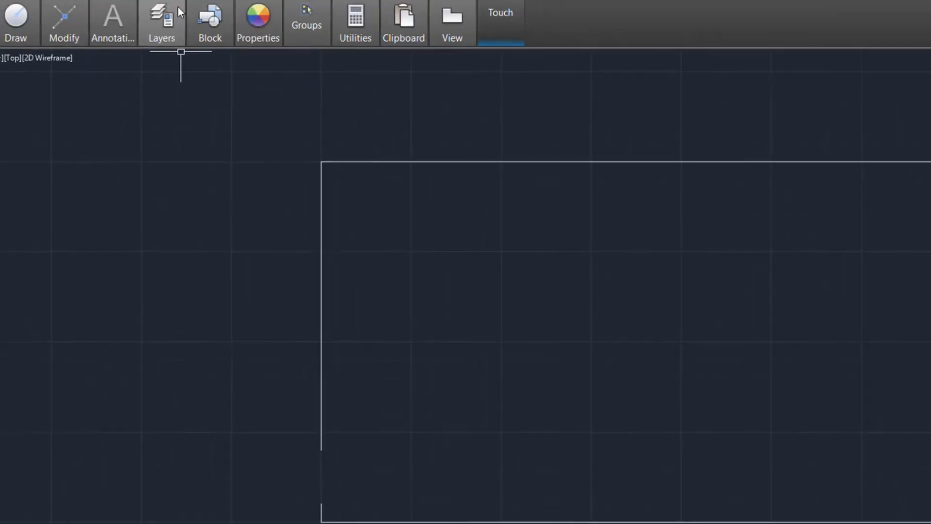
# Convert the room outline object into 3D walls with Polysolid, using a height of 3 and right justification
pyautogui.click(247, 0)
pyautogui.moveTo(29, 38)
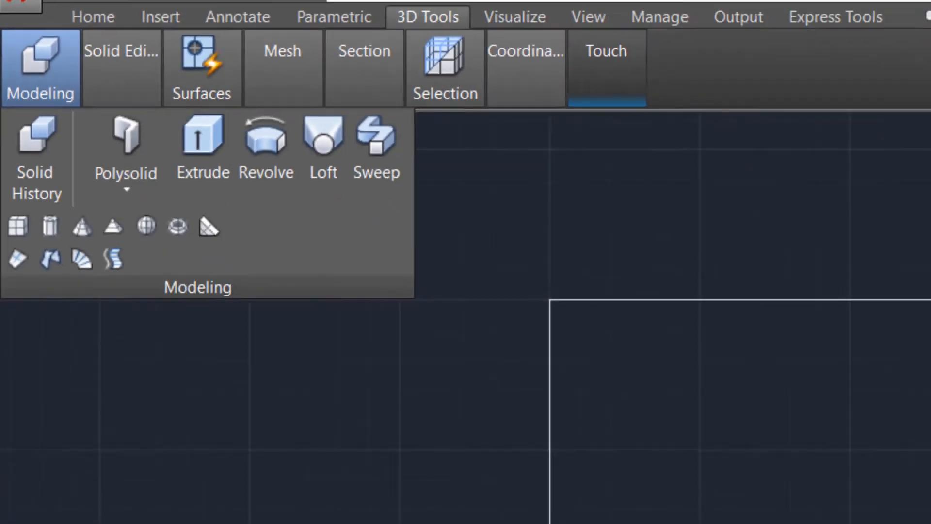
pyautogui.click(126, 141)
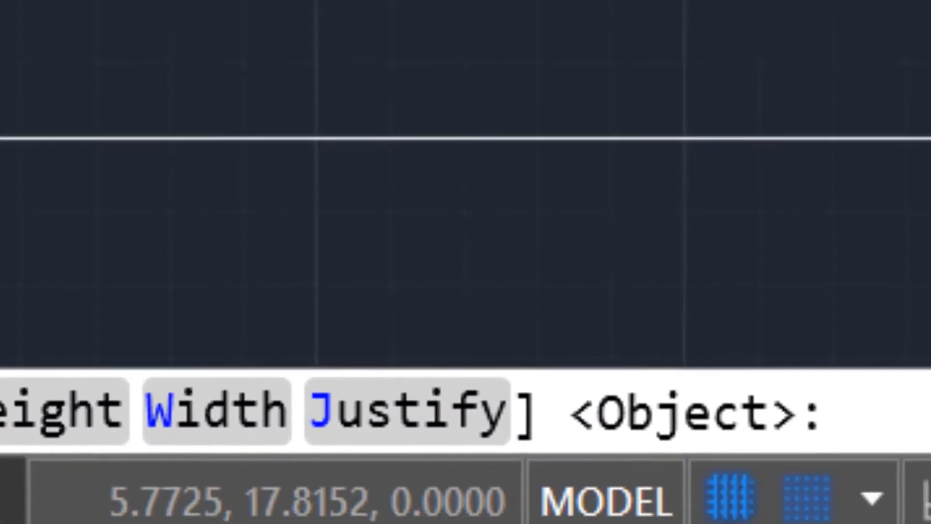
pyautogui.write('h')
pyautogui.press('Return')
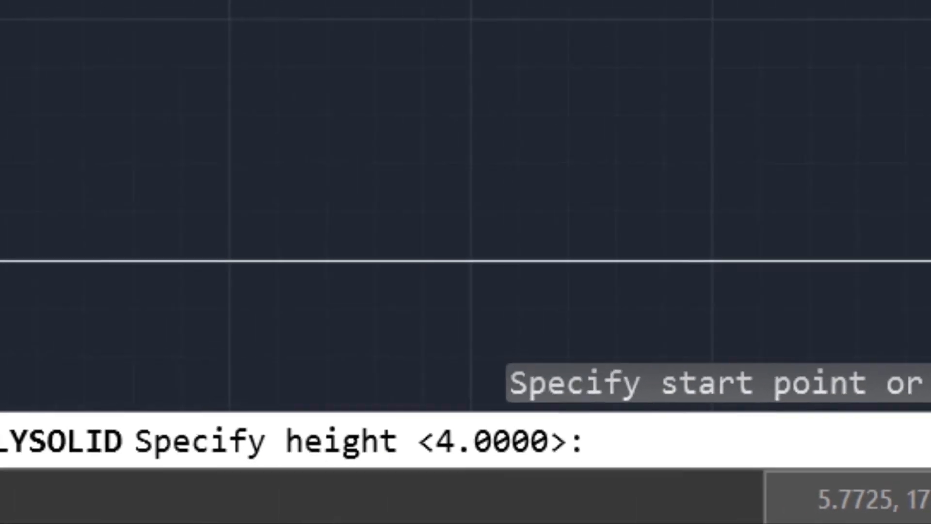
pyautogui.press('Return')
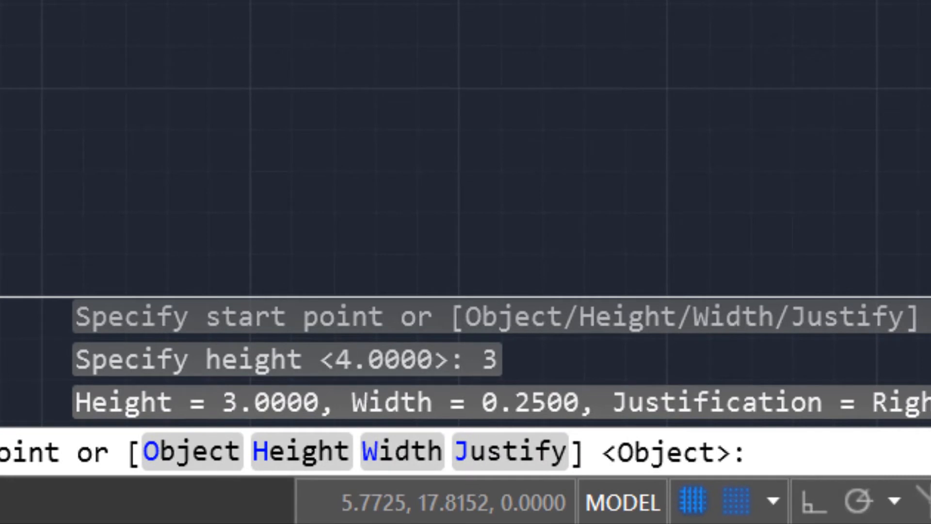
pyautogui.press('Return')
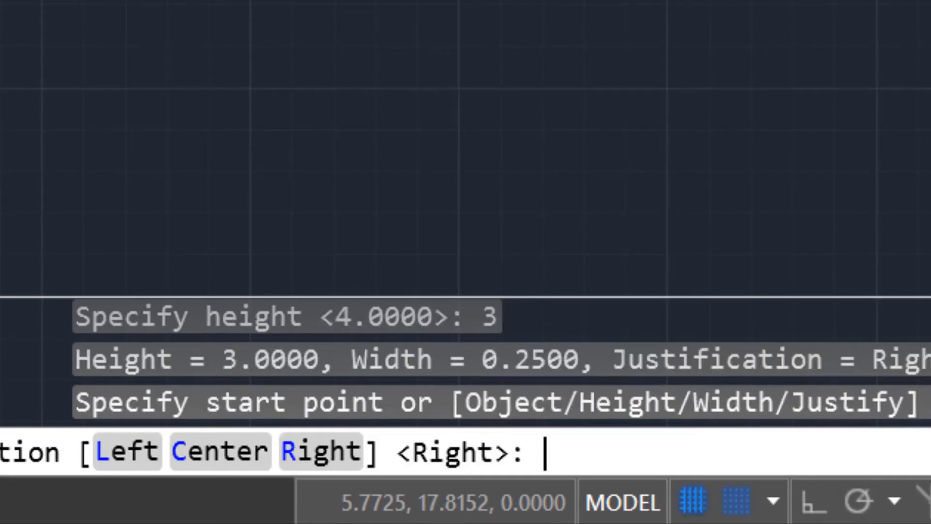
pyautogui.write('r')
pyautogui.press('Return')
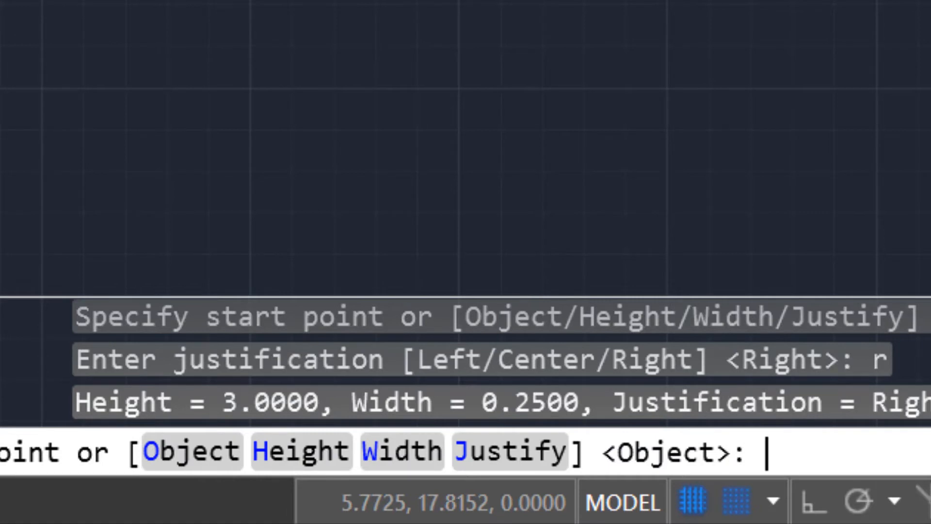
pyautogui.write('o')
pyautogui.press('Return')
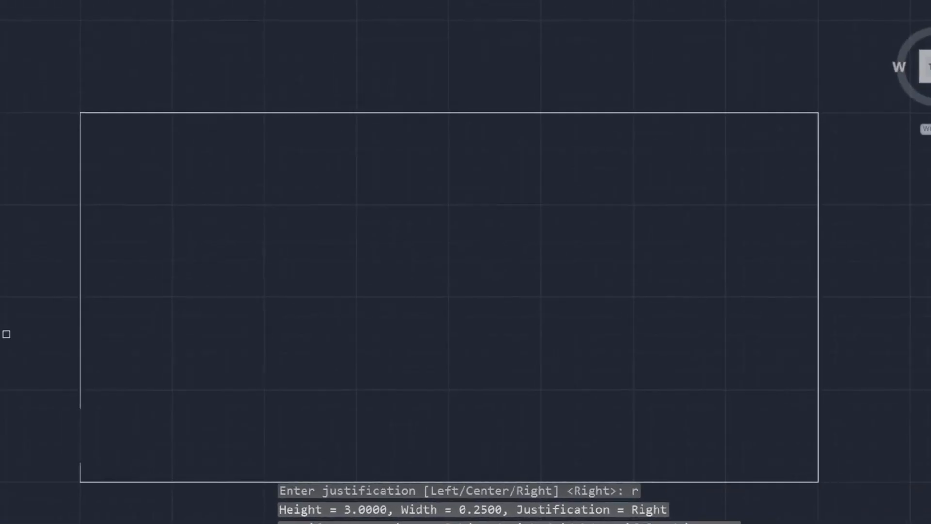
pyautogui.click(80, 294)
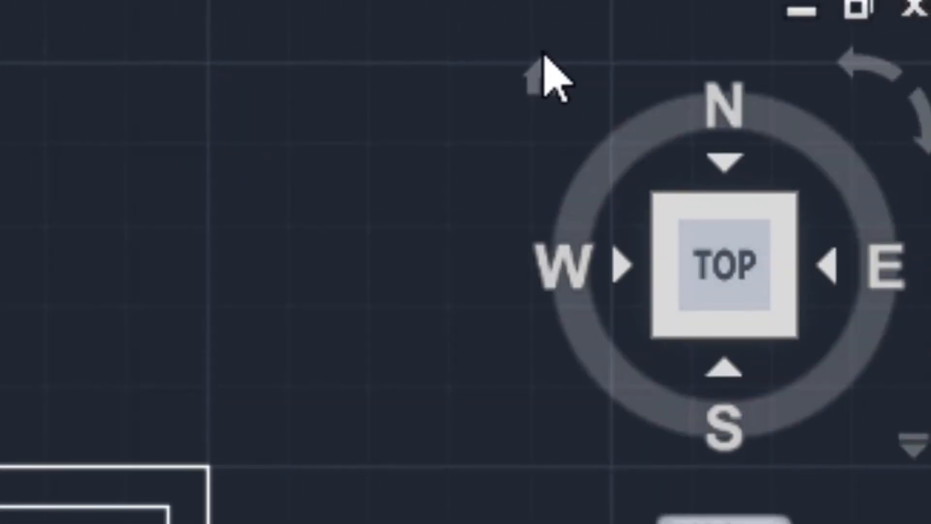
# Show the walls from the isometric home view and apply the HIDE and SHADE display commands to them
pyautogui.click(534, 78)
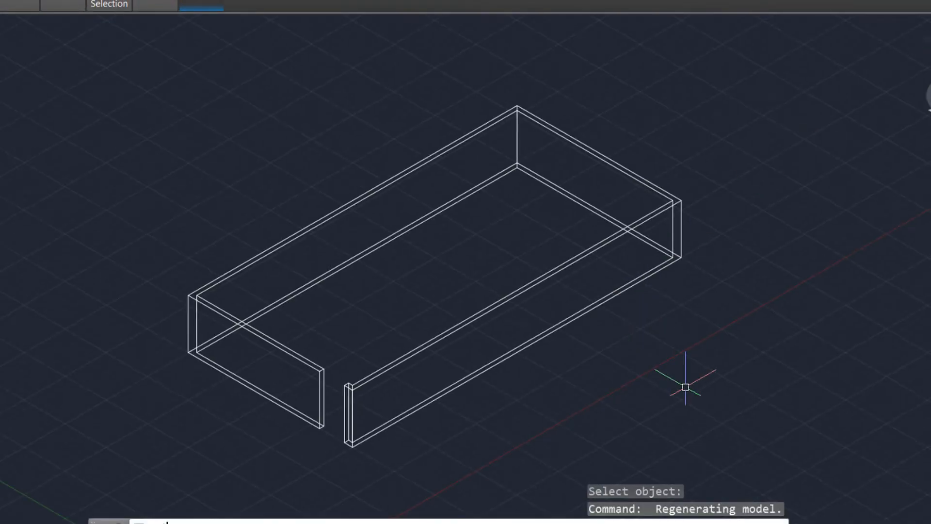
pyautogui.write('HIDE')
pyautogui.press('Return')
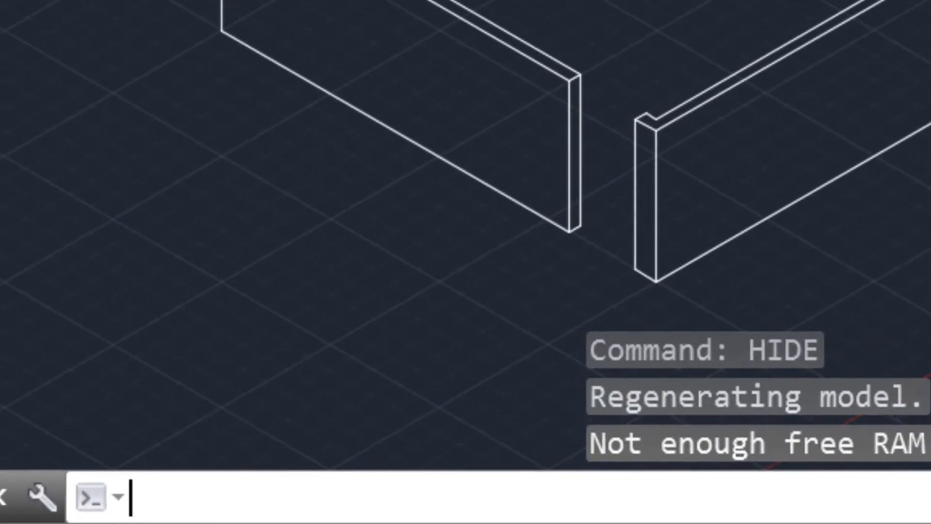
pyautogui.write('shade')
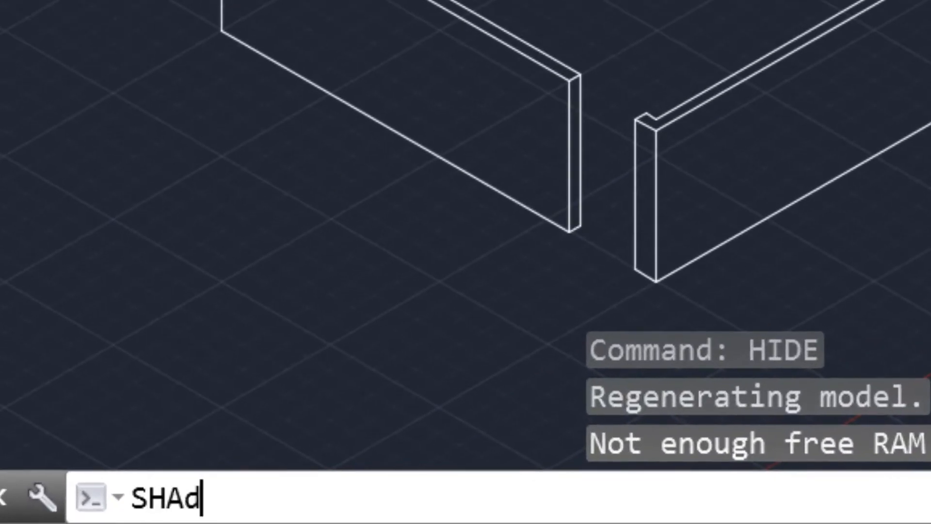
pyautogui.press('Return')
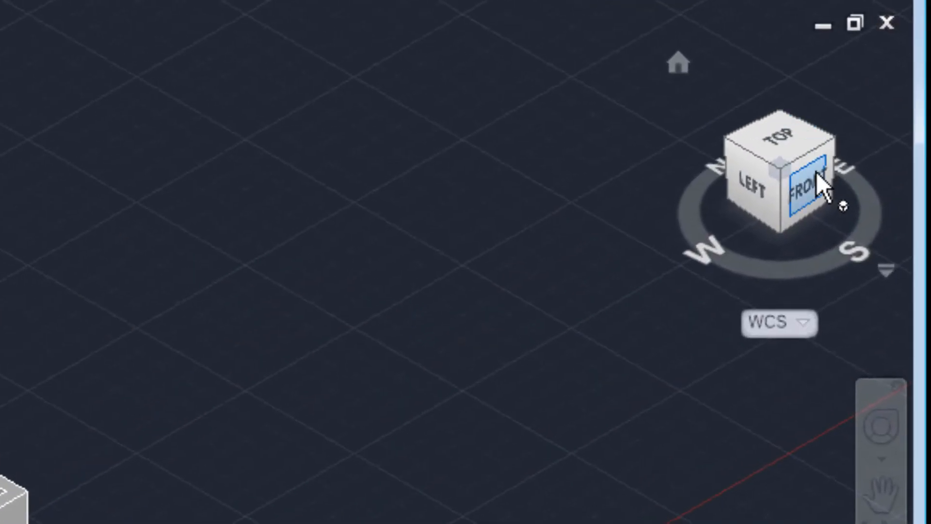
# Switch to the Front view and align the UCS with the current view
pyautogui.click(816, 173)
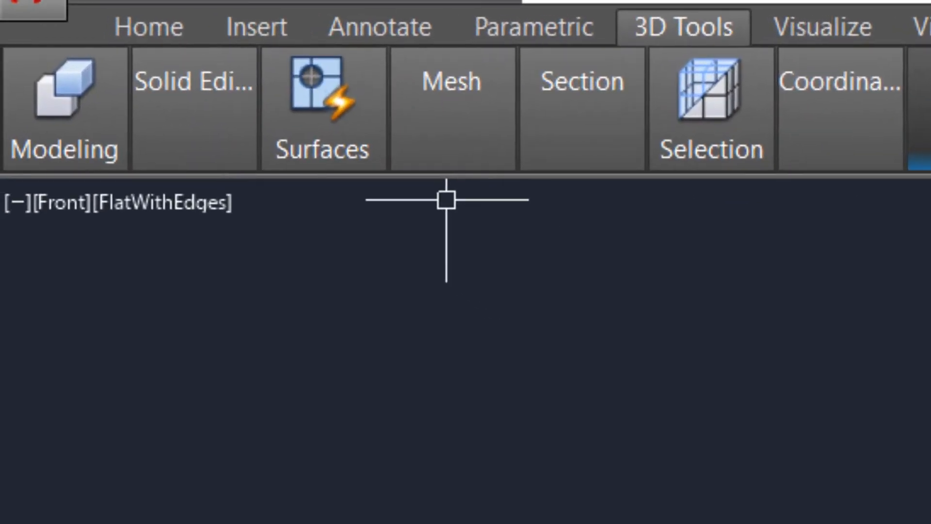
pyautogui.moveTo(80, 104)
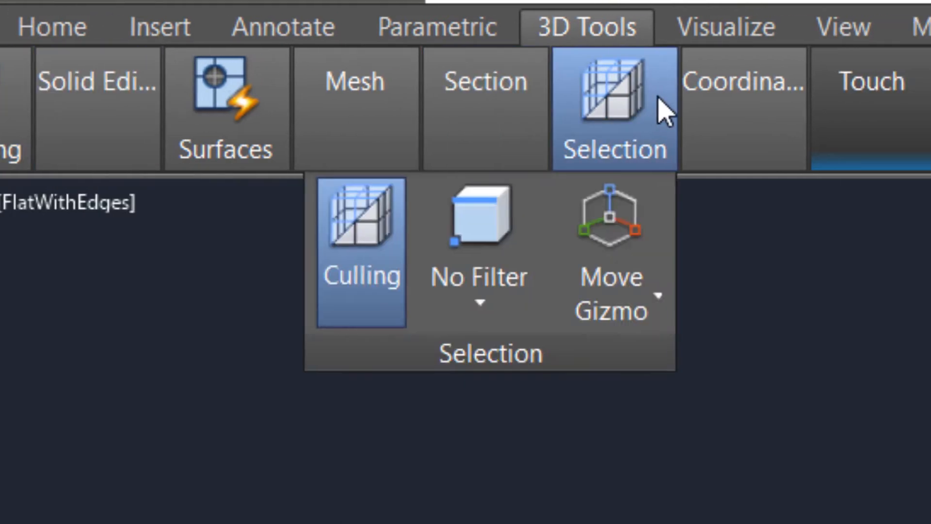
pyautogui.moveTo(821, 108)
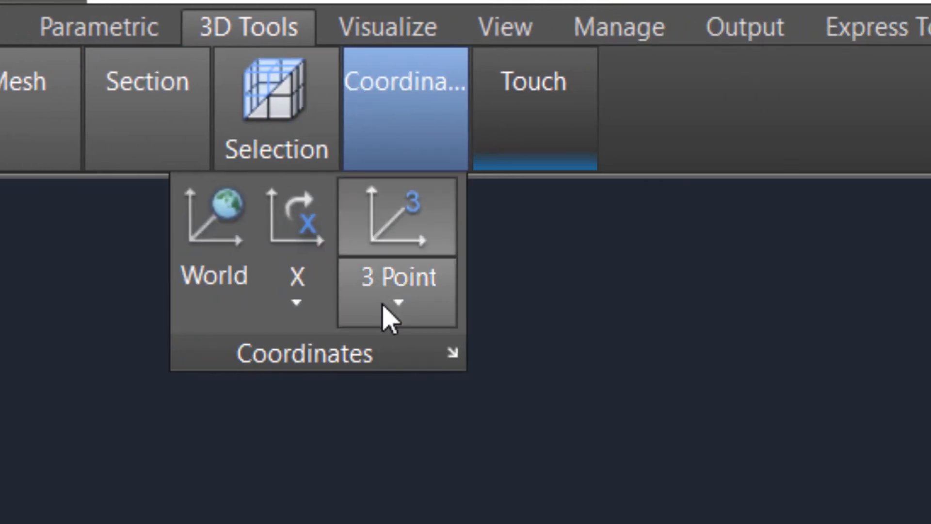
pyautogui.click(386, 303)
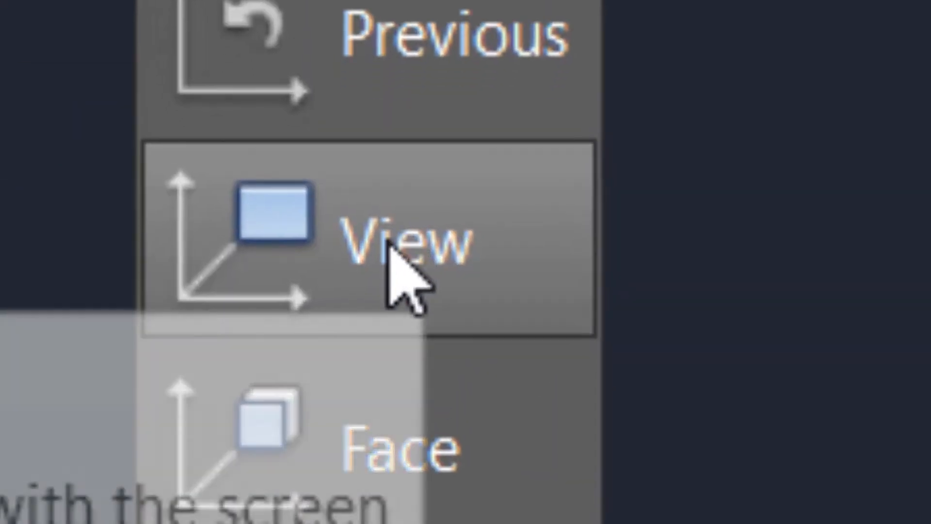
pyautogui.click(392, 361)
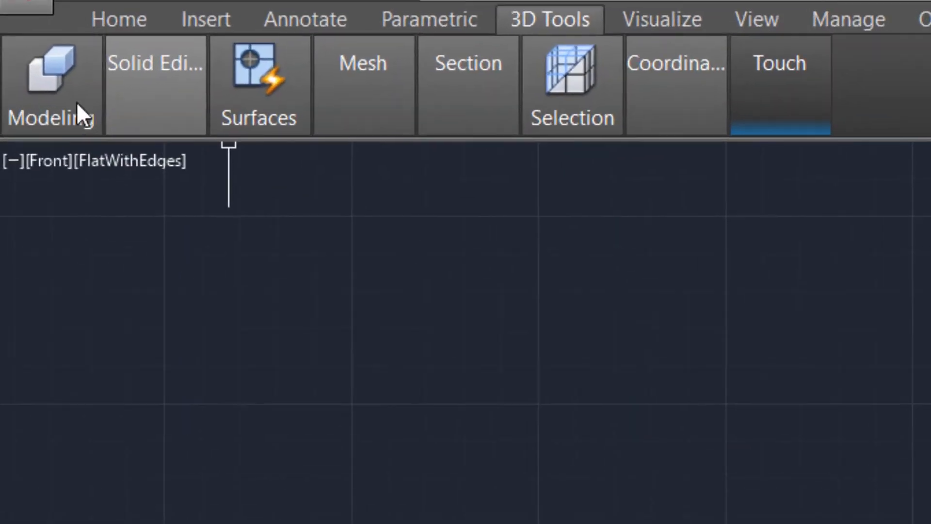
# Create a box with a base about 3.5 by 1.5 units on the front wall and extend it through the wall into the room
pyautogui.moveTo(62, 106)
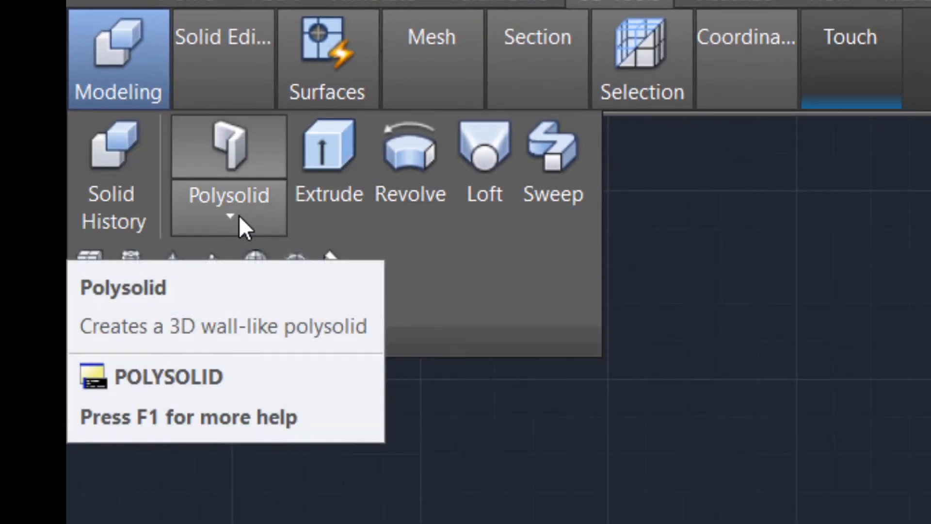
pyautogui.click(239, 216)
pyautogui.click(235, 277)
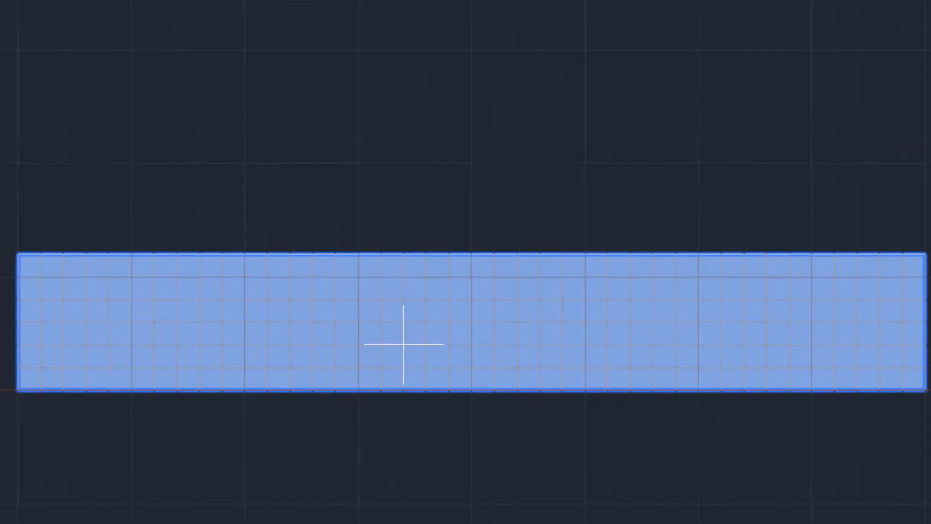
pyautogui.scroll(3, 403, 344)
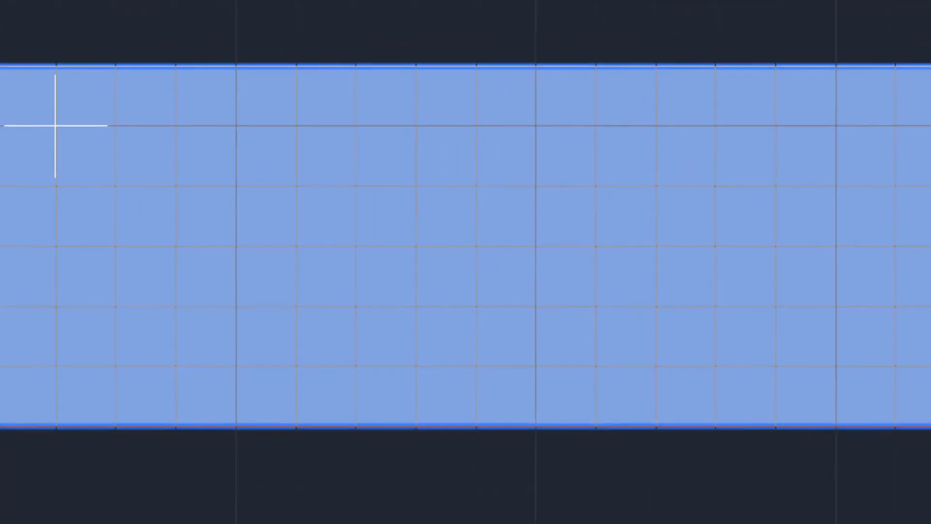
pyautogui.click(62, 300)
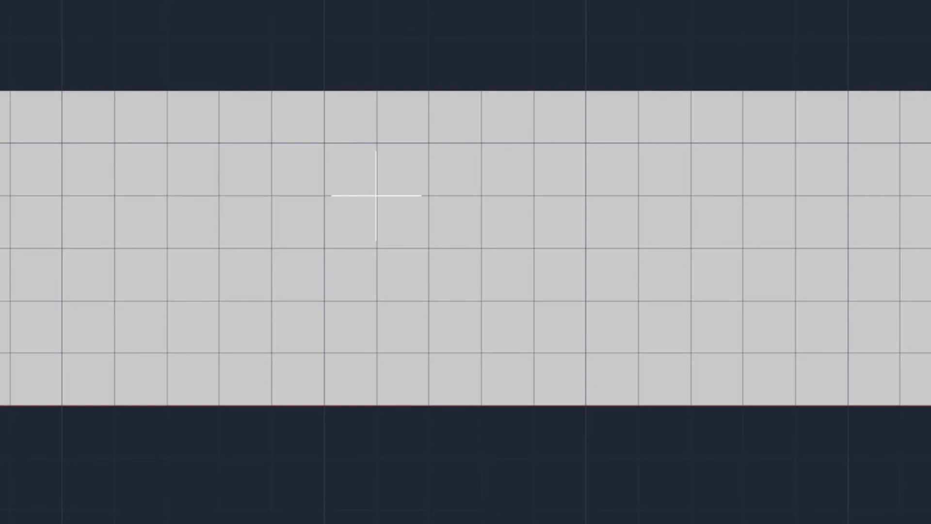
pyautogui.click(428, 143)
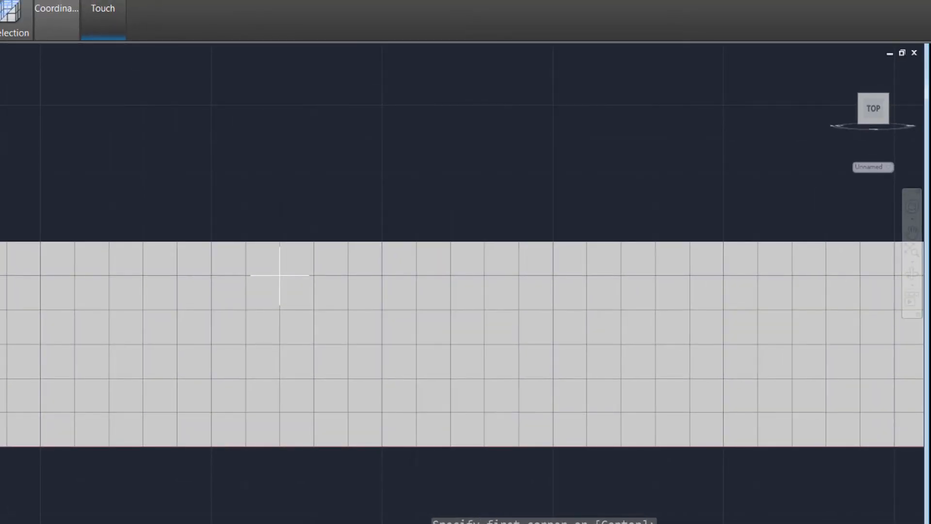
pyautogui.click(279, 275)
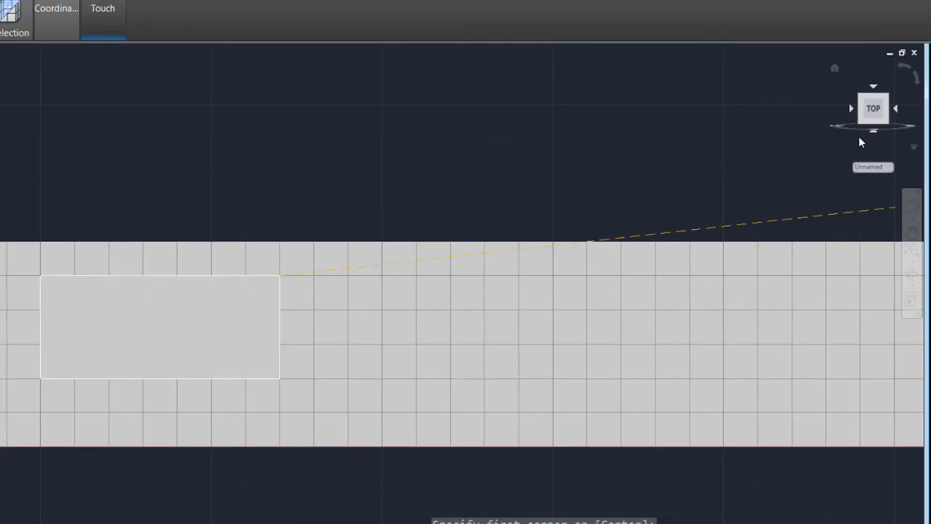
pyautogui.click(834, 69)
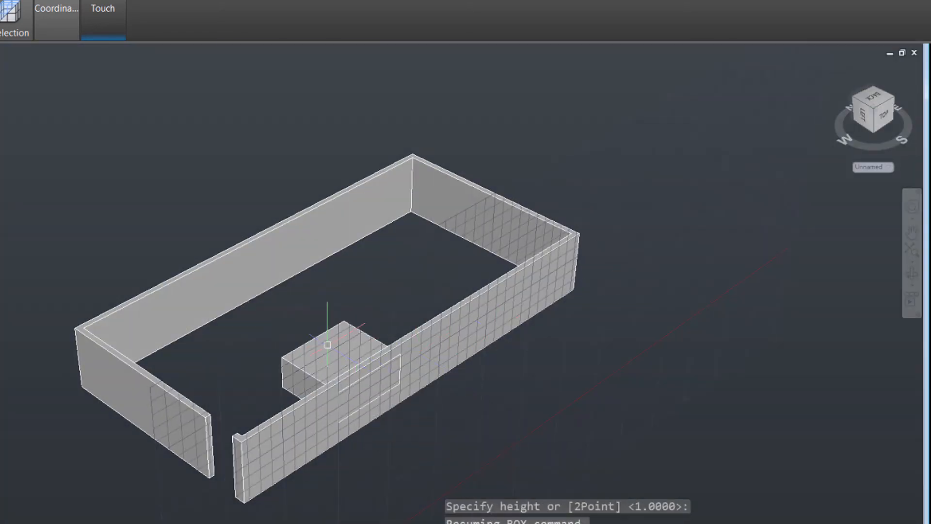
pyautogui.click(327, 345)
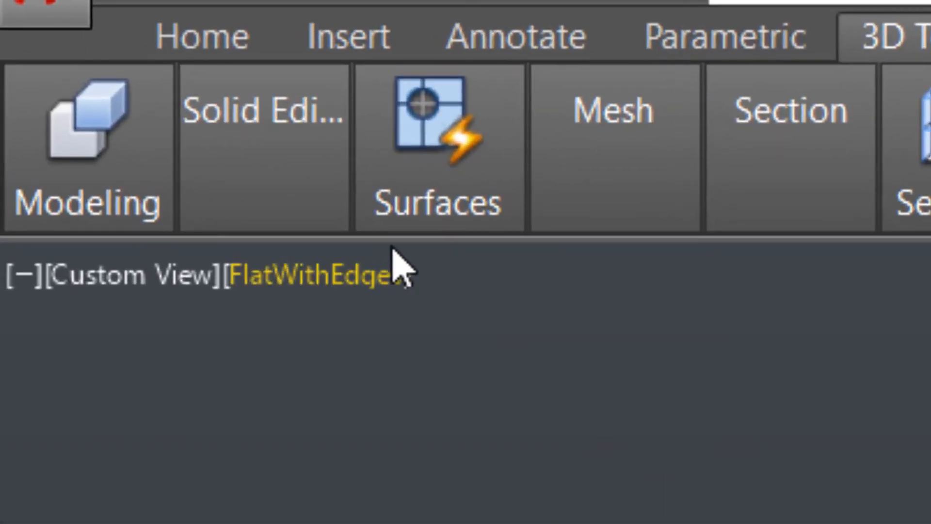
# Subtract the box from the wall solid to cut a rectangular window opening in the front wall
pyautogui.click(454, 207)
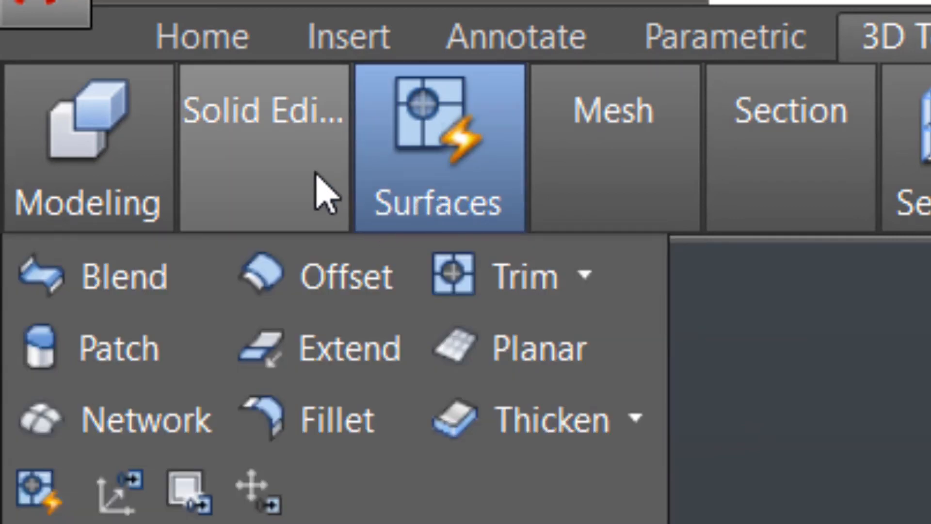
pyautogui.moveTo(316, 174)
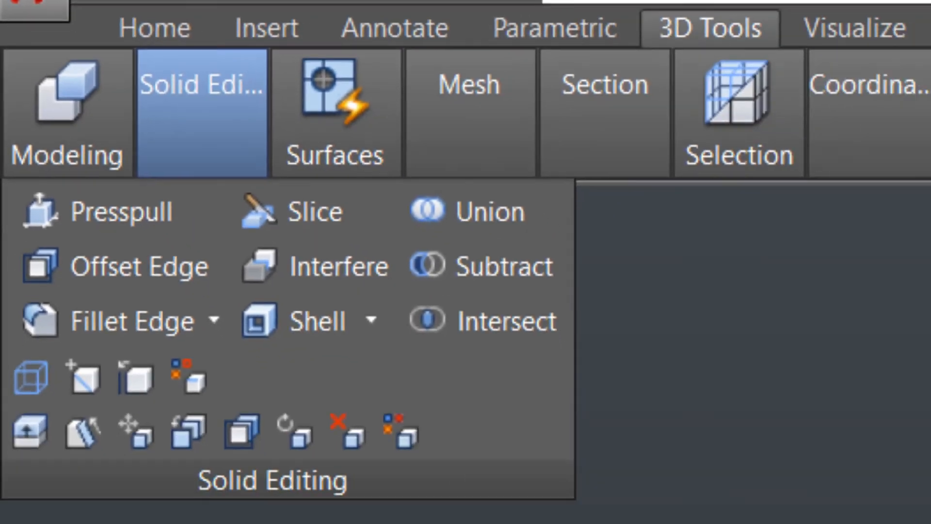
pyautogui.click(718, 373)
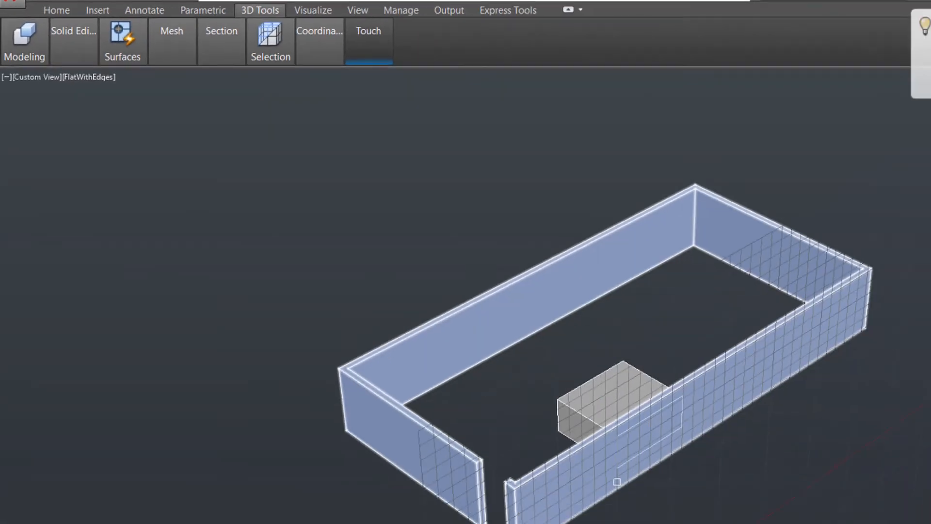
pyautogui.click(552, 465)
pyautogui.press('Return')
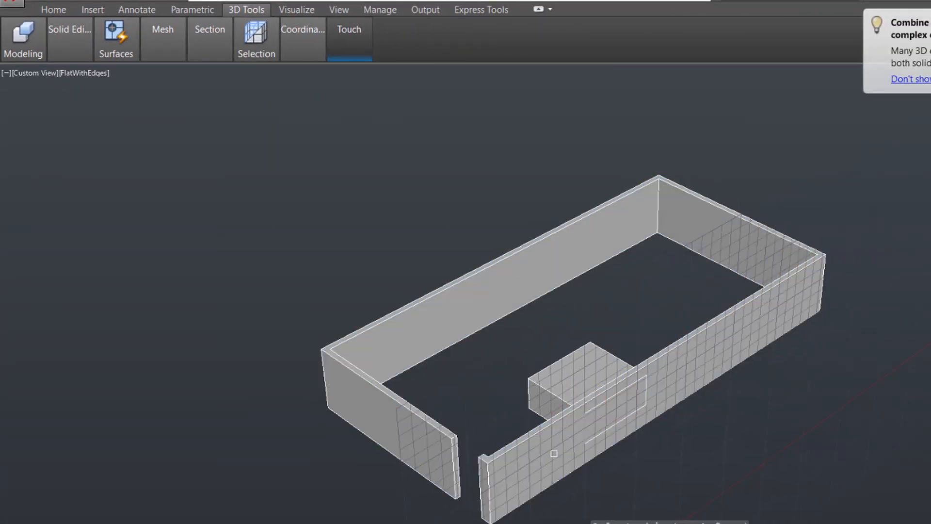
pyautogui.click(561, 386)
pyautogui.press('Return')
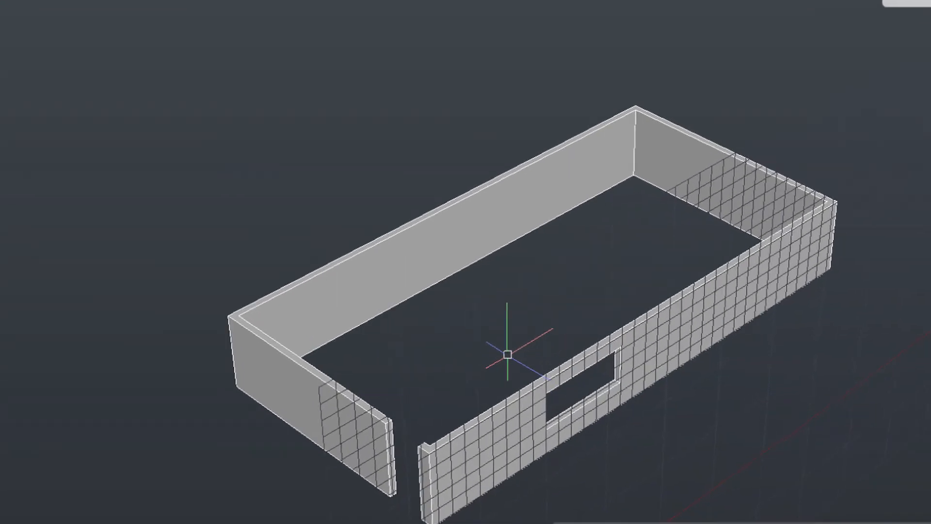